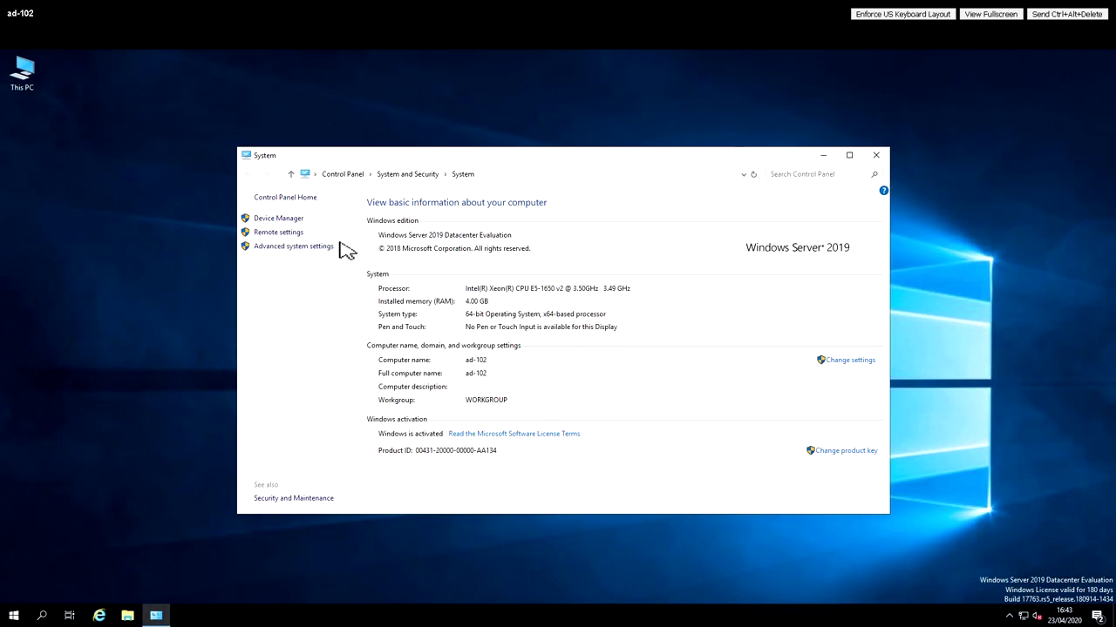
# - Open System Properties on the Computer Name tab for ad-102
pyautogui.click(849, 362)
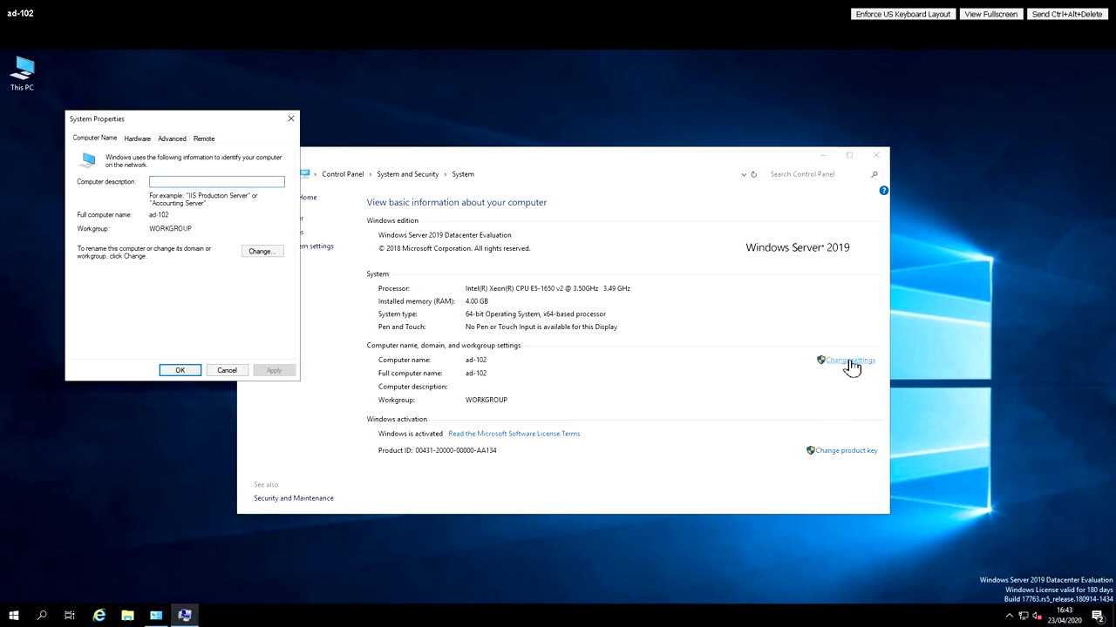
# - Submit activedirectory.local as ad-102's domain, which fails with a domain-controller contact error
pyautogui.click(262, 253)
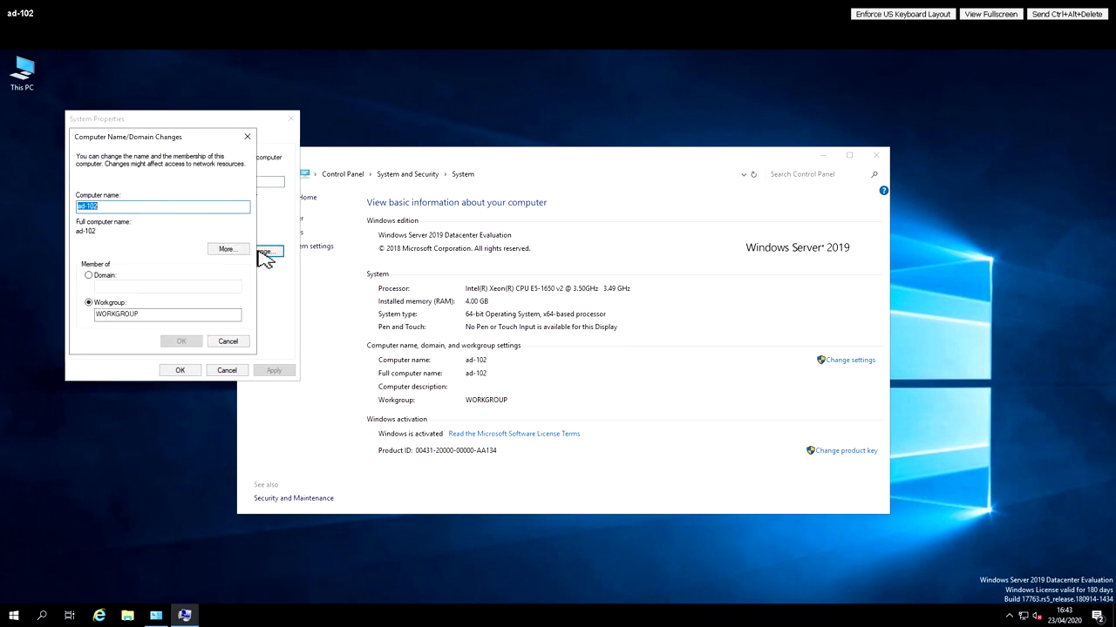
pyautogui.click(89, 275)
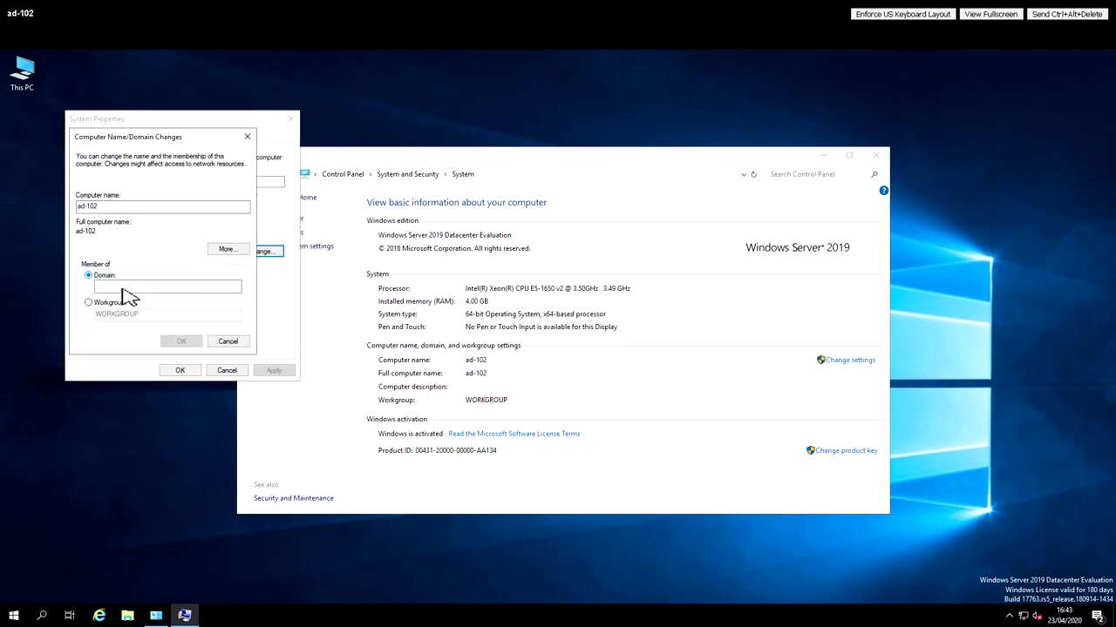
pyautogui.click(124, 290)
pyautogui.write('a')
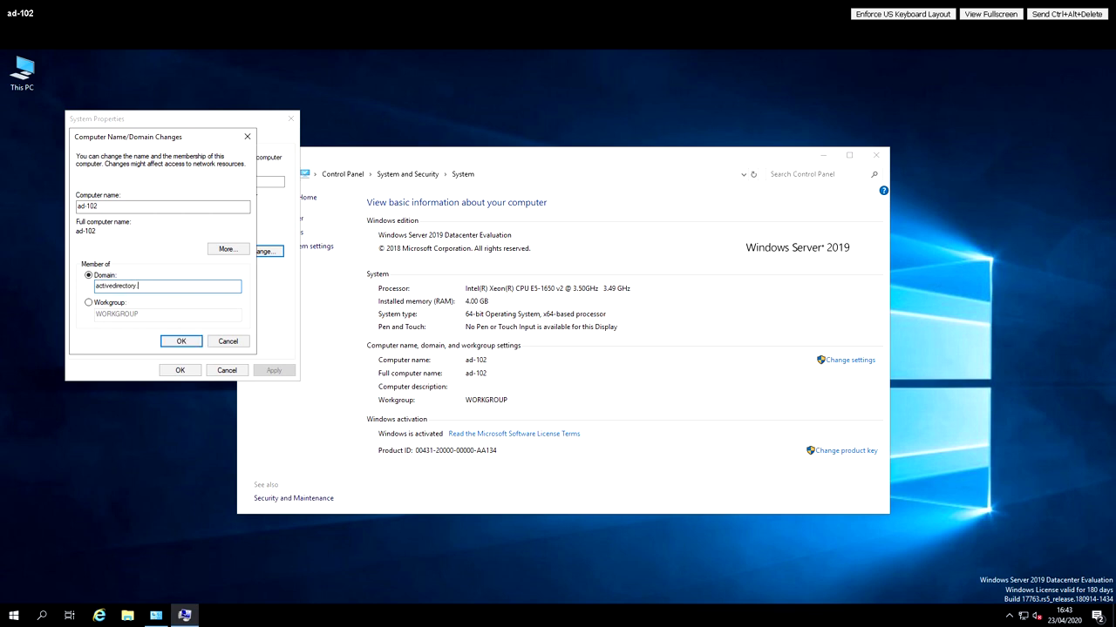
pyautogui.write('ctivedirectory.local')
pyautogui.click(181, 341)
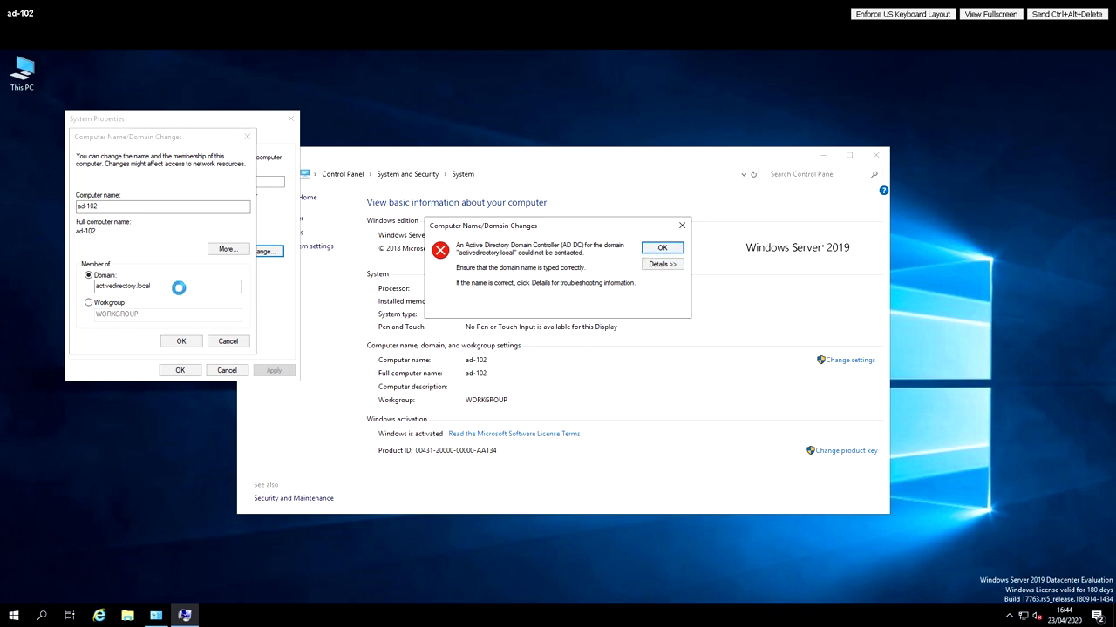
# - Retry the join with domain 'activedirectory' and dismiss the second contact error
pyautogui.click(661, 249)
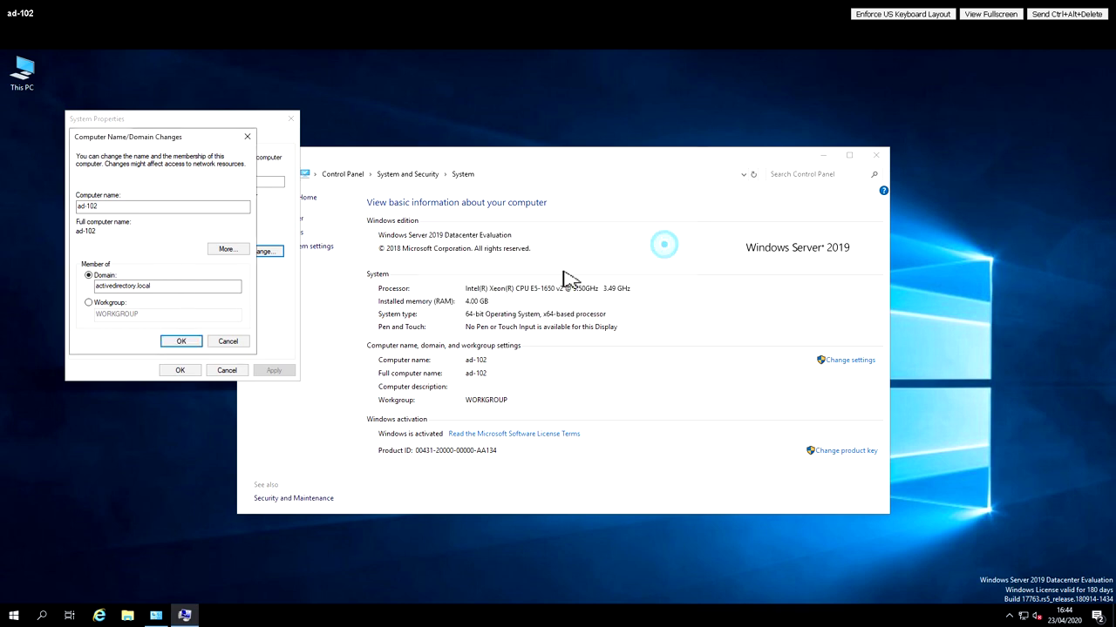
pyautogui.click(201, 289)
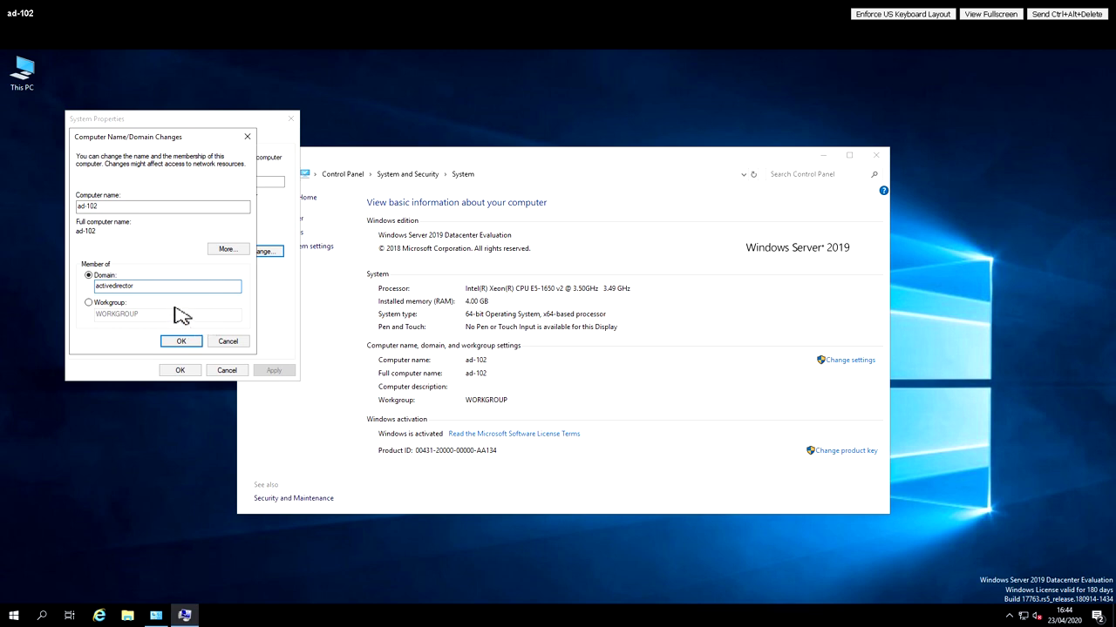
pyautogui.write('y')
pyautogui.click(183, 342)
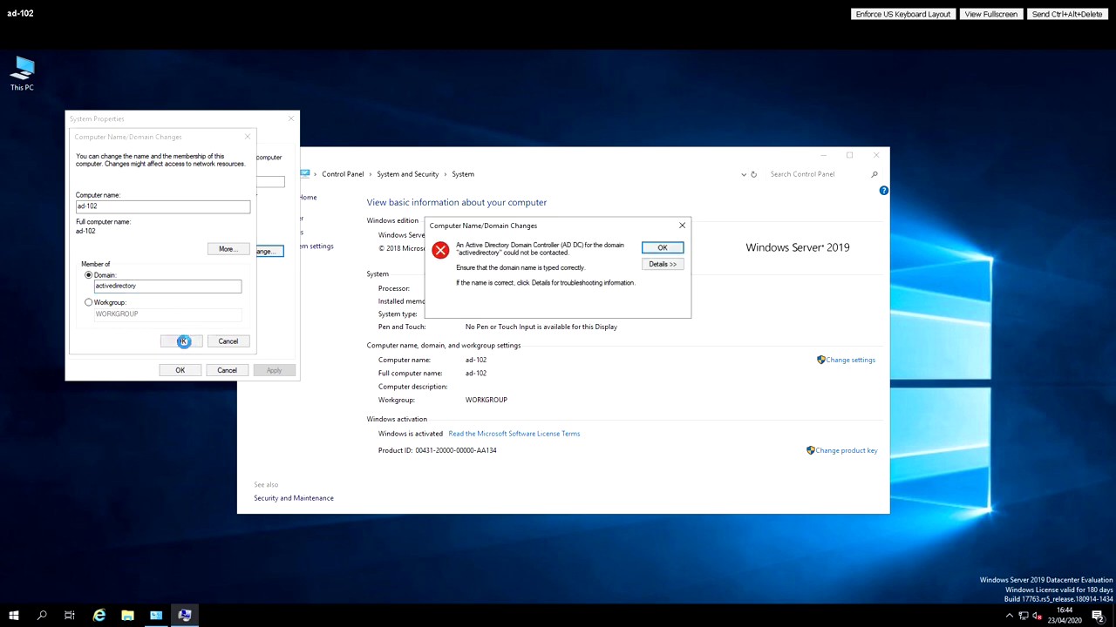
pyautogui.click(661, 248)
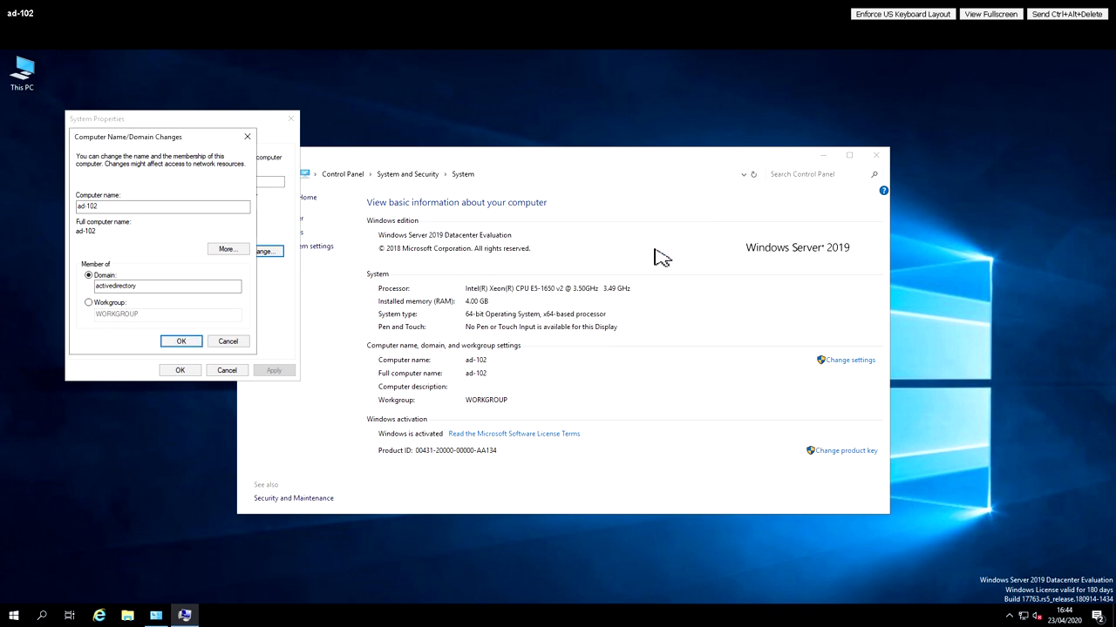
pyautogui.click(14, 615)
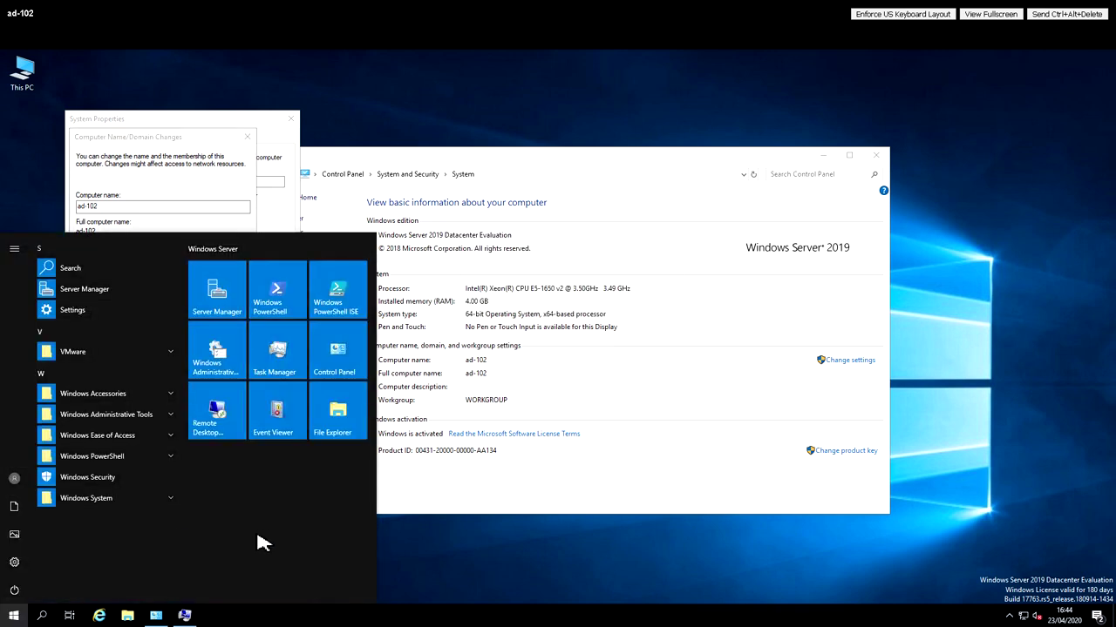
# - In an administrator Command Prompt, nslookup activedirectory.local (192.168.0.101), then exit
pyautogui.write('cmd')
pyautogui.press('Return')
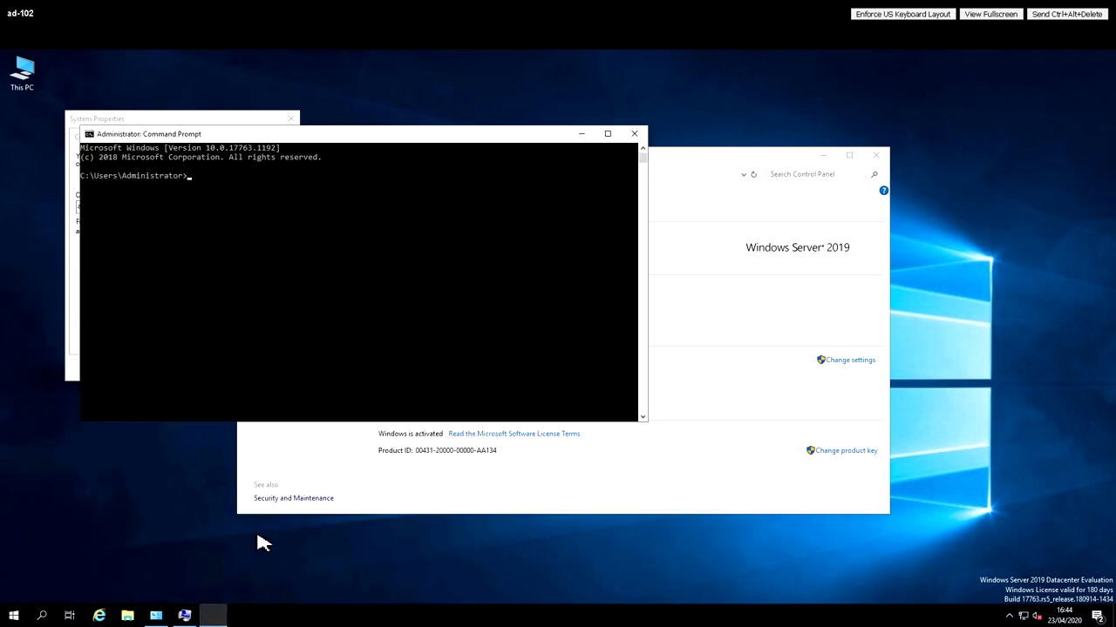
pyautogui.write('nslookup')
pyautogui.press('Return')
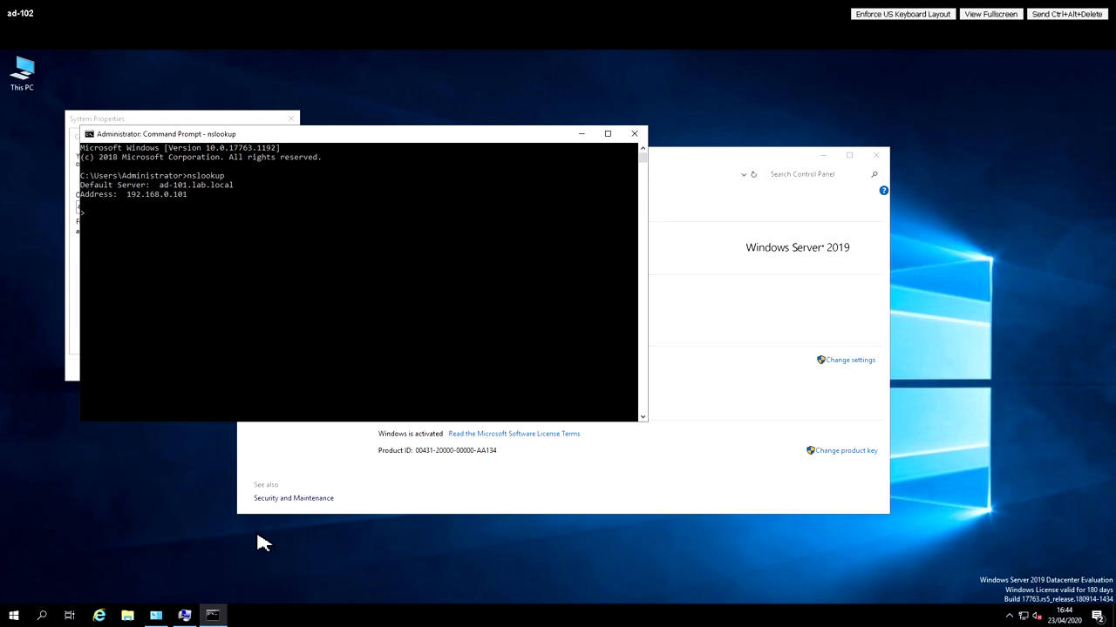
pyautogui.write('activedirectory.local')
pyautogui.press('Return')
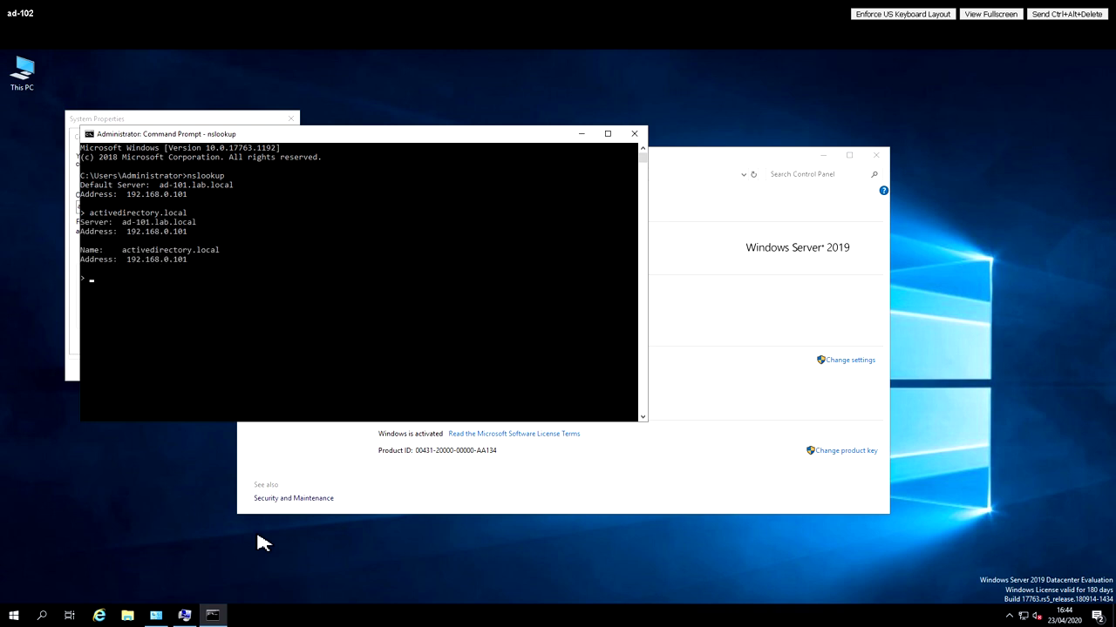
pyautogui.write('exit')
pyautogui.press('Return')
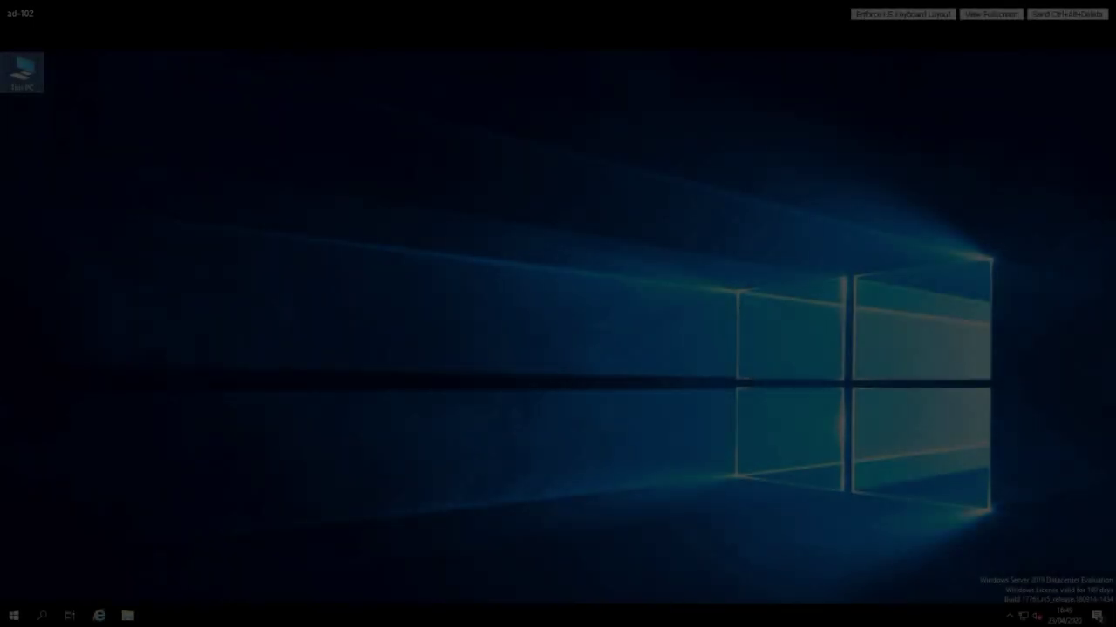
# - Reopen ad-102's System Properties from This PC's properties page
pyautogui.rightClick(32, 76)
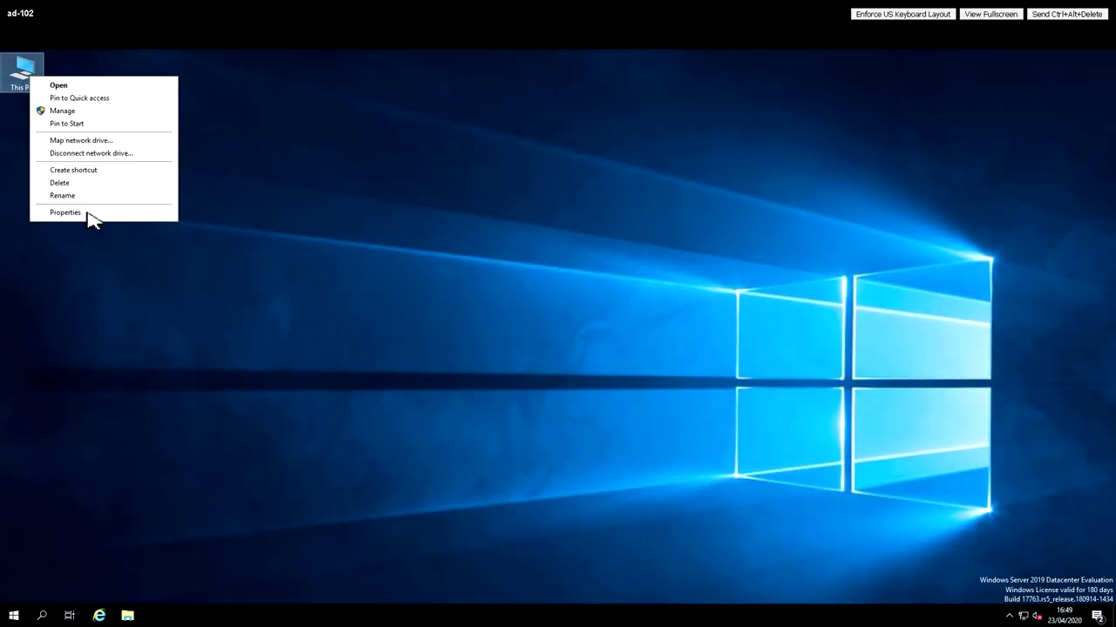
pyautogui.click(92, 218)
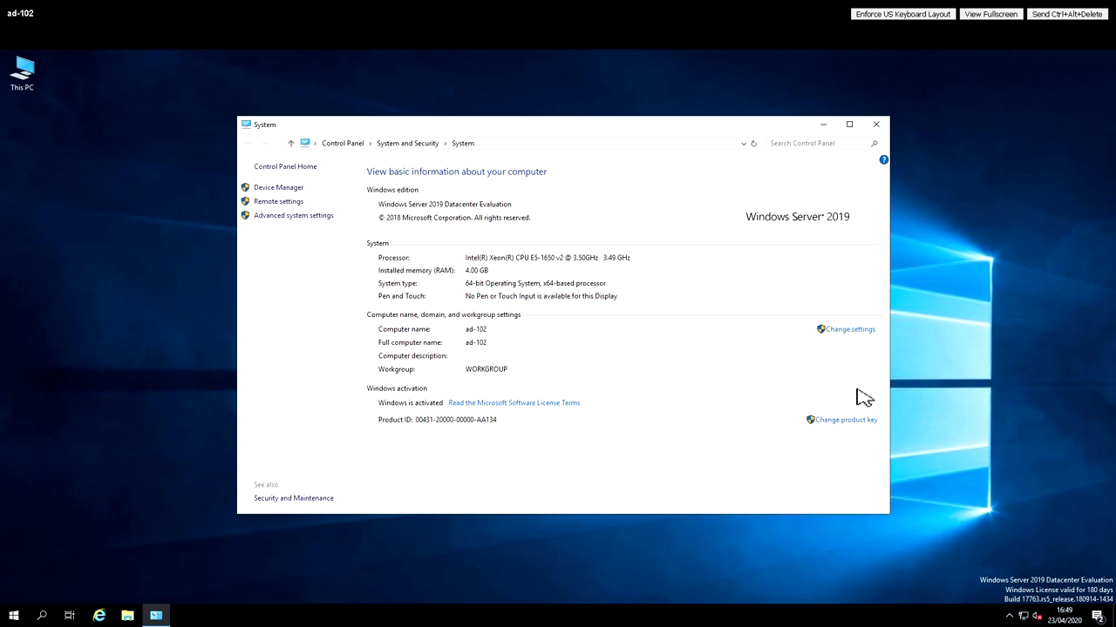
pyautogui.click(852, 330)
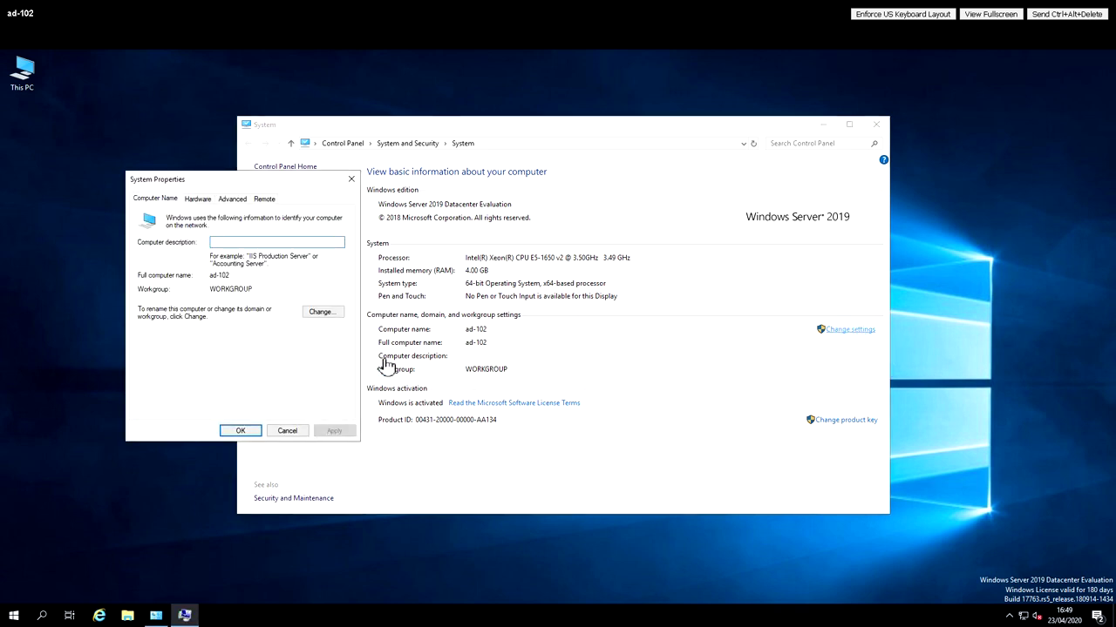
# - Make ad-102 a member of domain activedirectory.local and submit the change
pyautogui.click(325, 313)
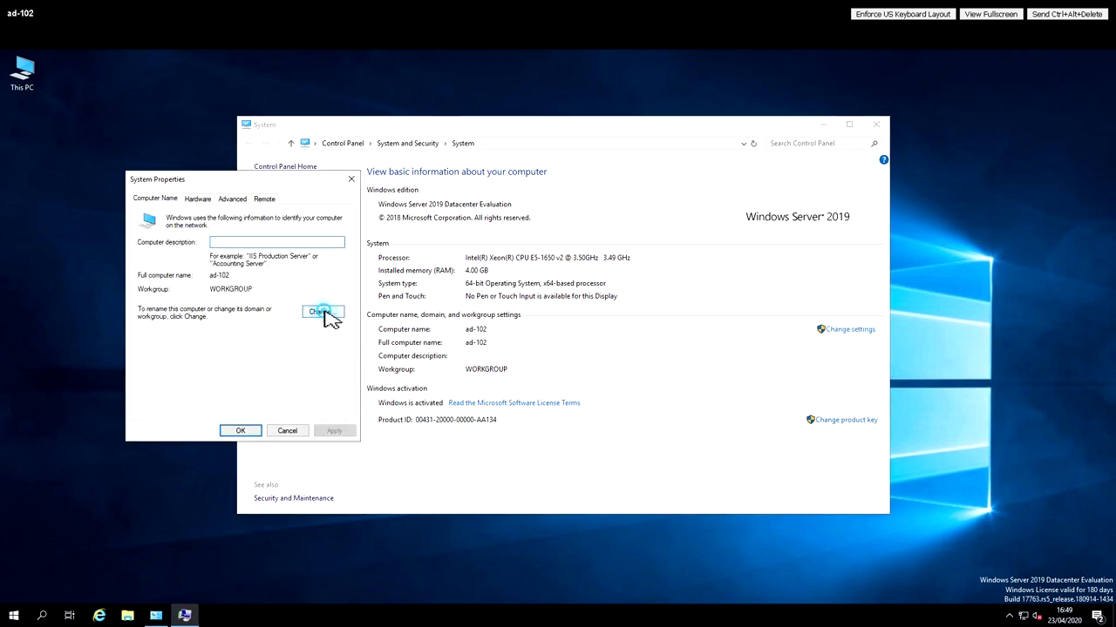
pyautogui.click(150, 337)
pyautogui.click(205, 350)
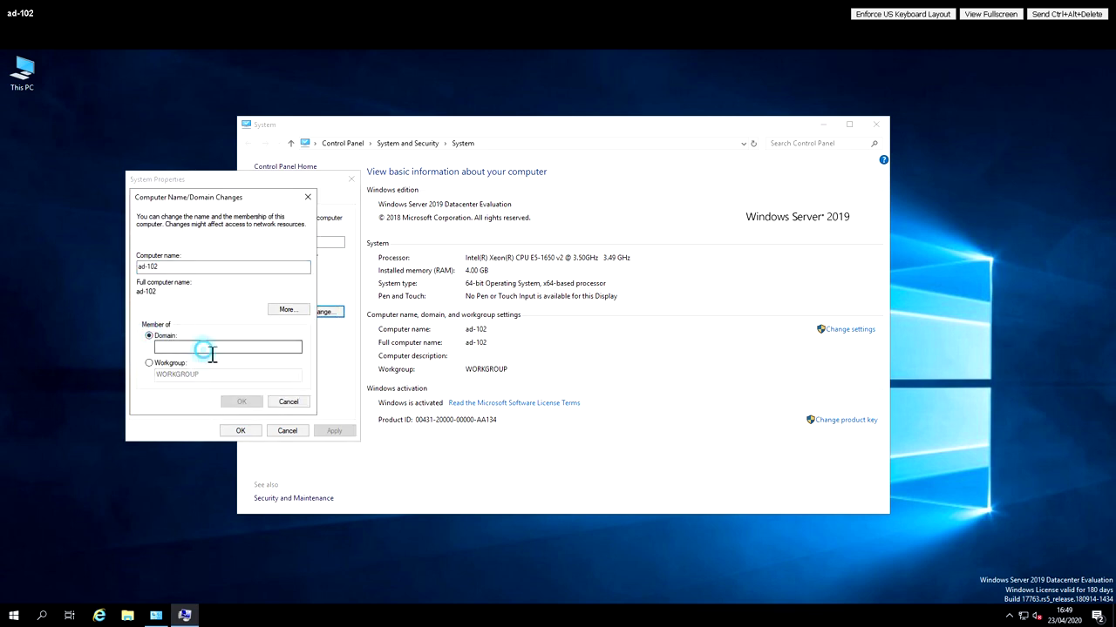
pyautogui.write('activedirectory.local')
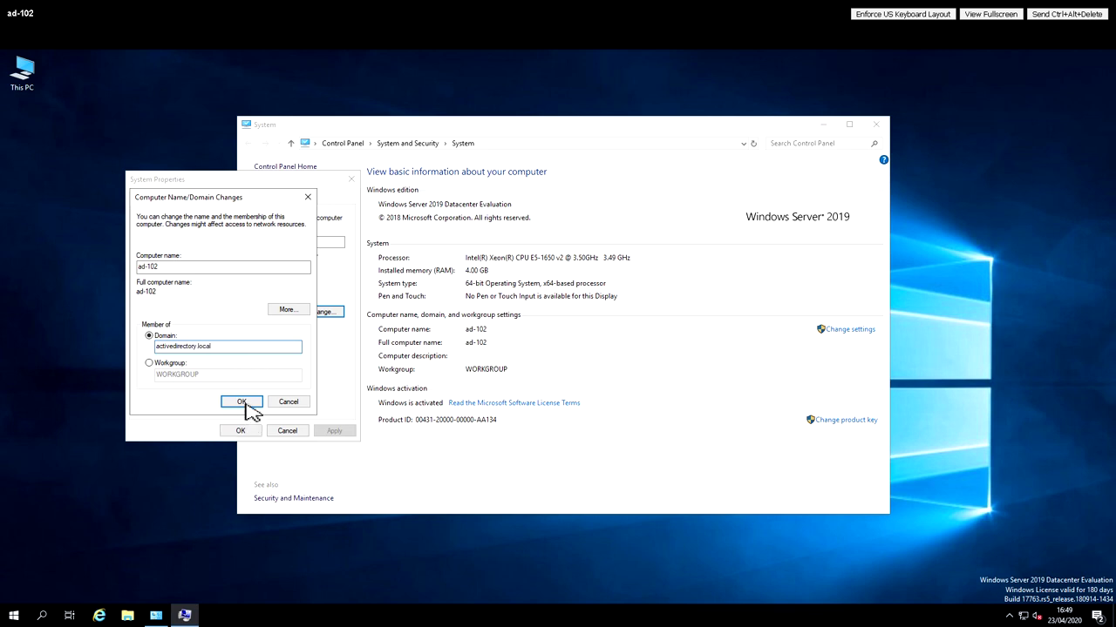
pyautogui.click(243, 401)
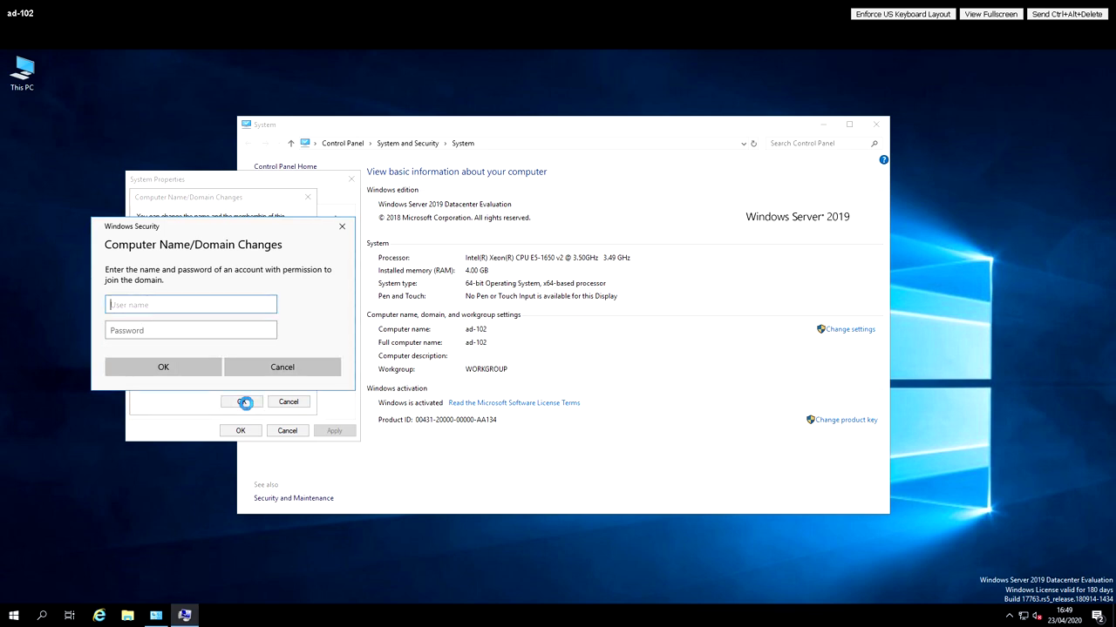
# - Authorize the join with the domain administrator's credentials and dismiss the welcome message
pyautogui.write('administrator')
pyautogui.press('Tab')
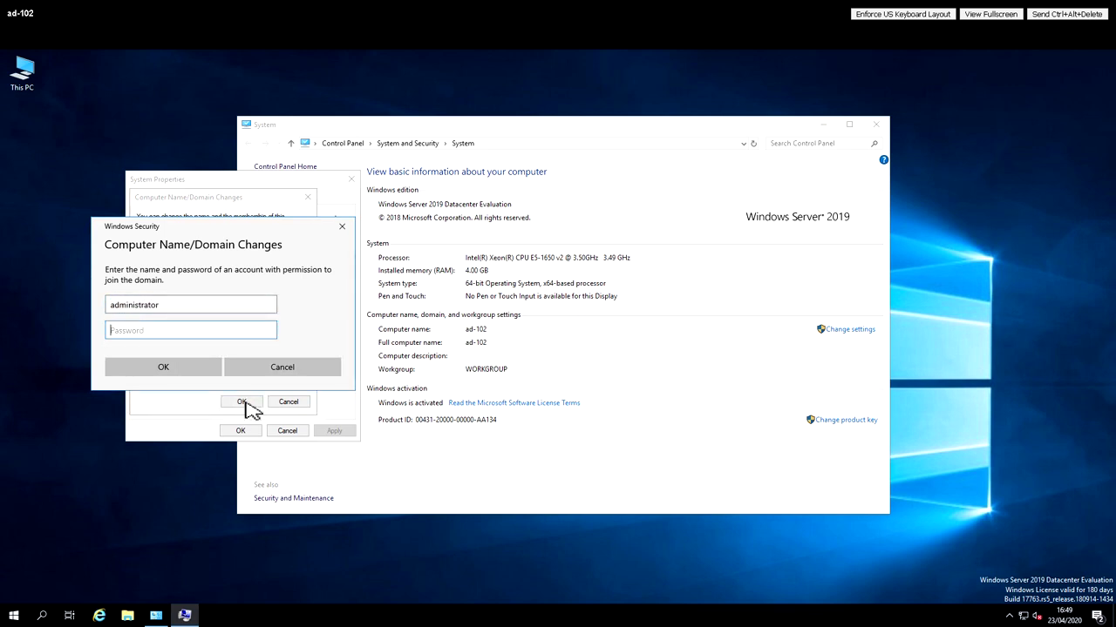
pyautogui.write('•••••••')
pyautogui.click(191, 371)
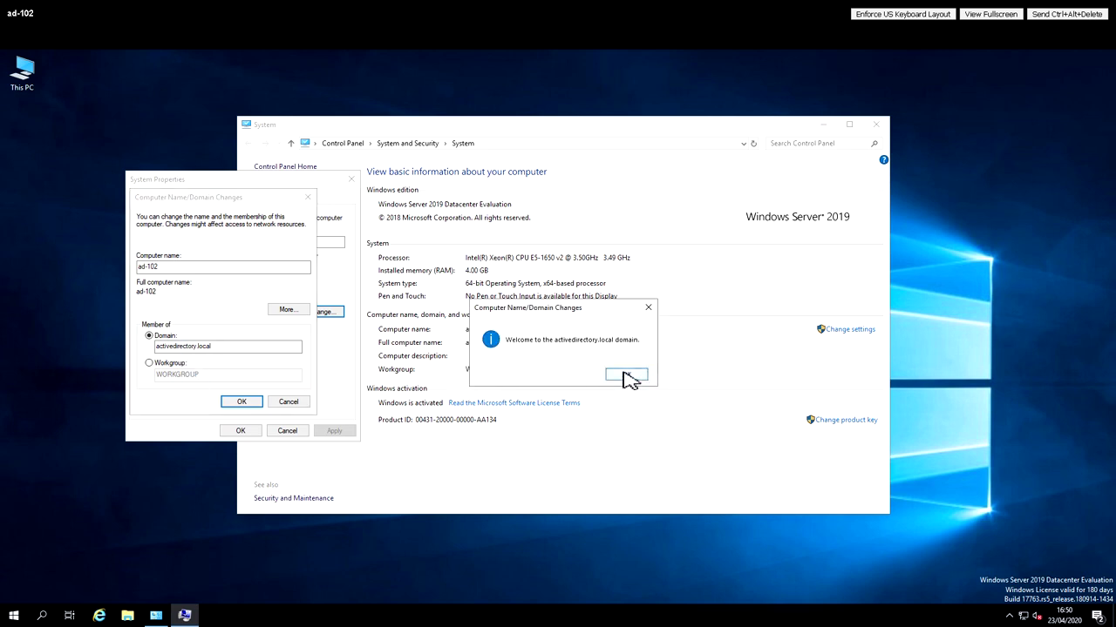
pyautogui.click(626, 375)
# - Acknowledge the restart notice and close System Properties so ad-102 reboots
pyautogui.click(629, 349)
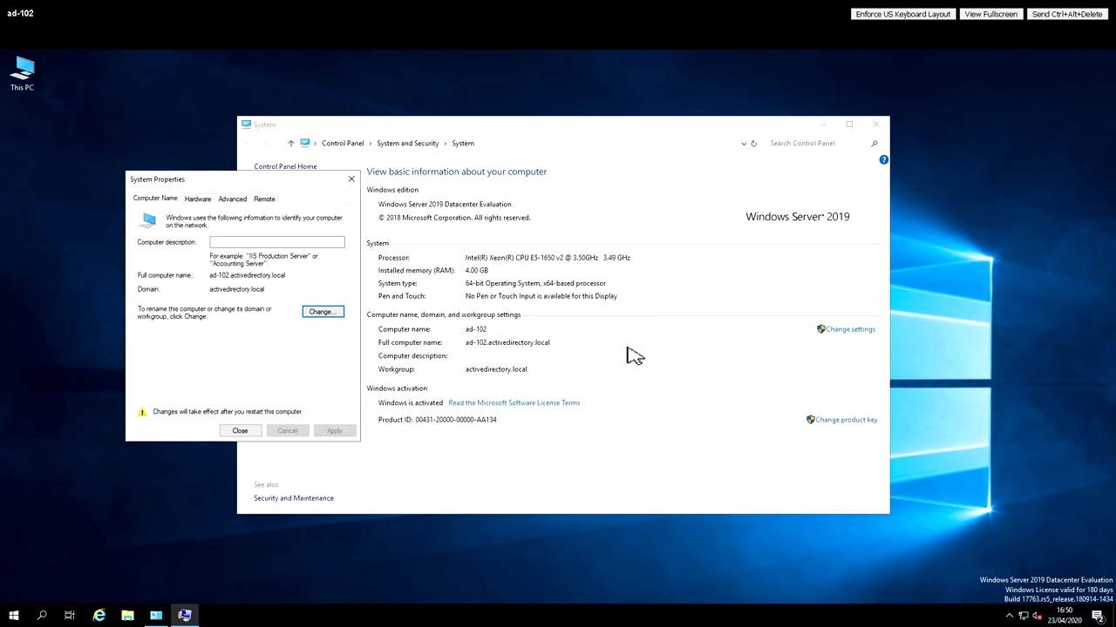
pyautogui.click(240, 432)
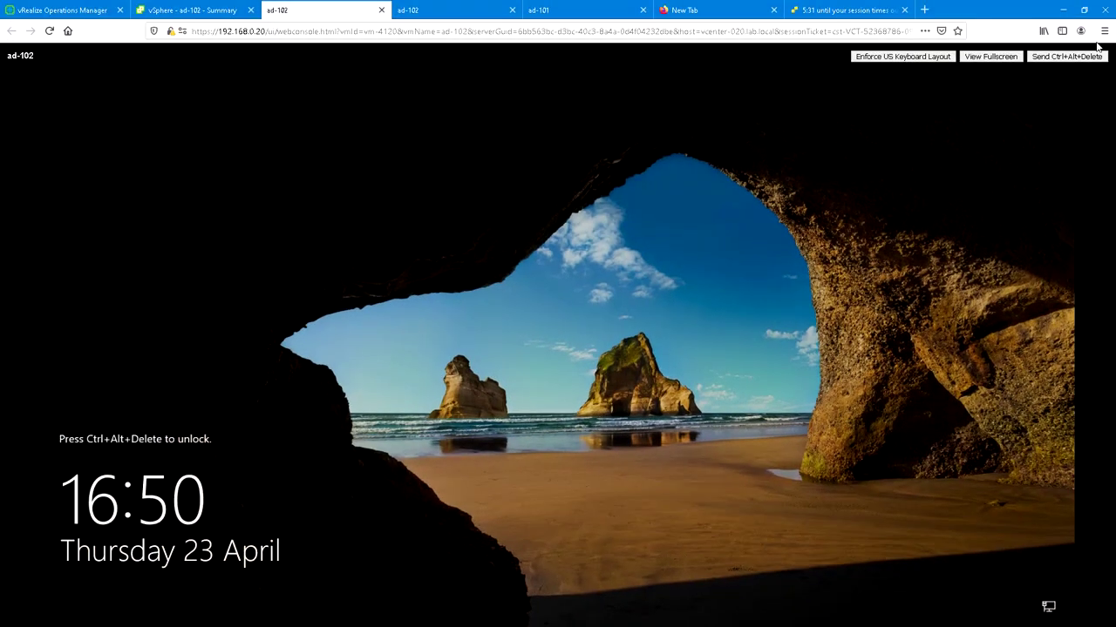
# - Sign in to ad-102 as the local Administrator with its password
pyautogui.click(1066, 14)
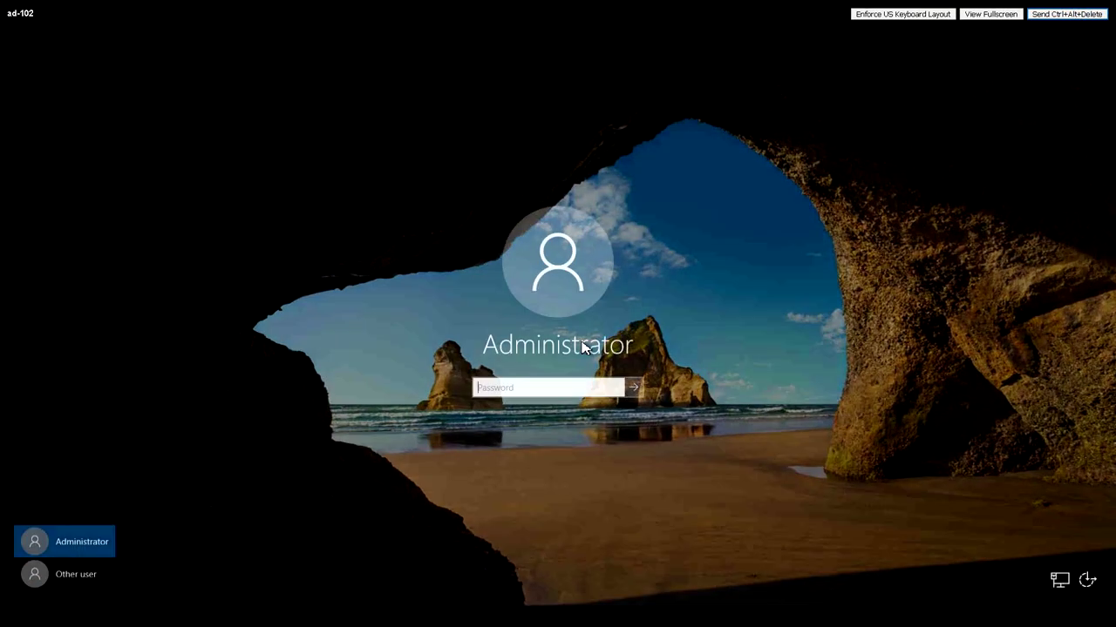
pyautogui.click(560, 391)
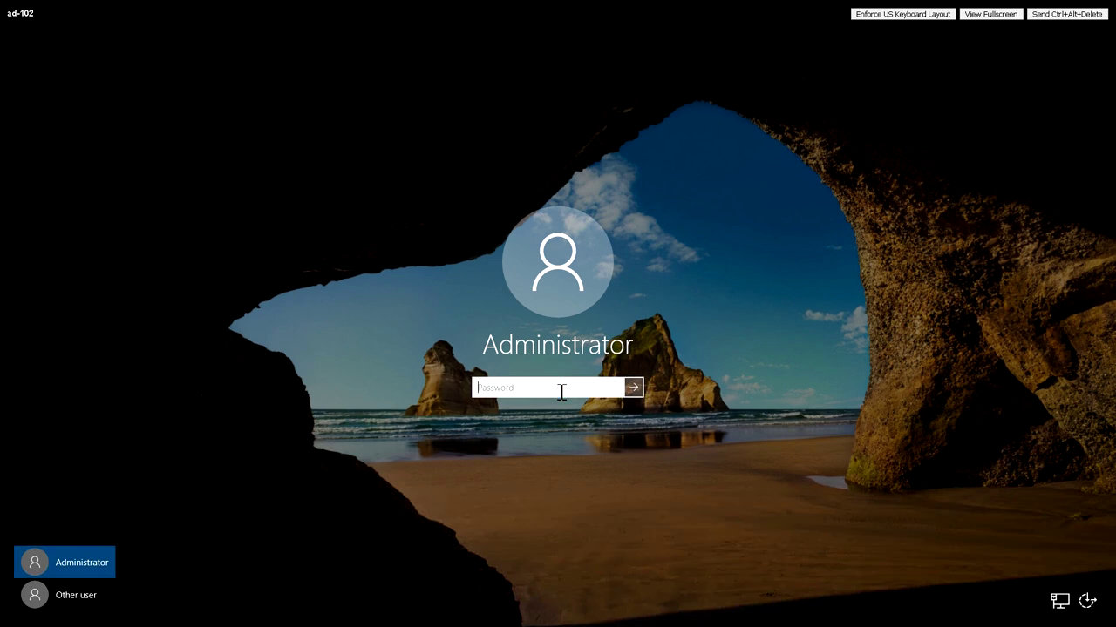
pyautogui.write('•••••••')
pyautogui.press('Return')
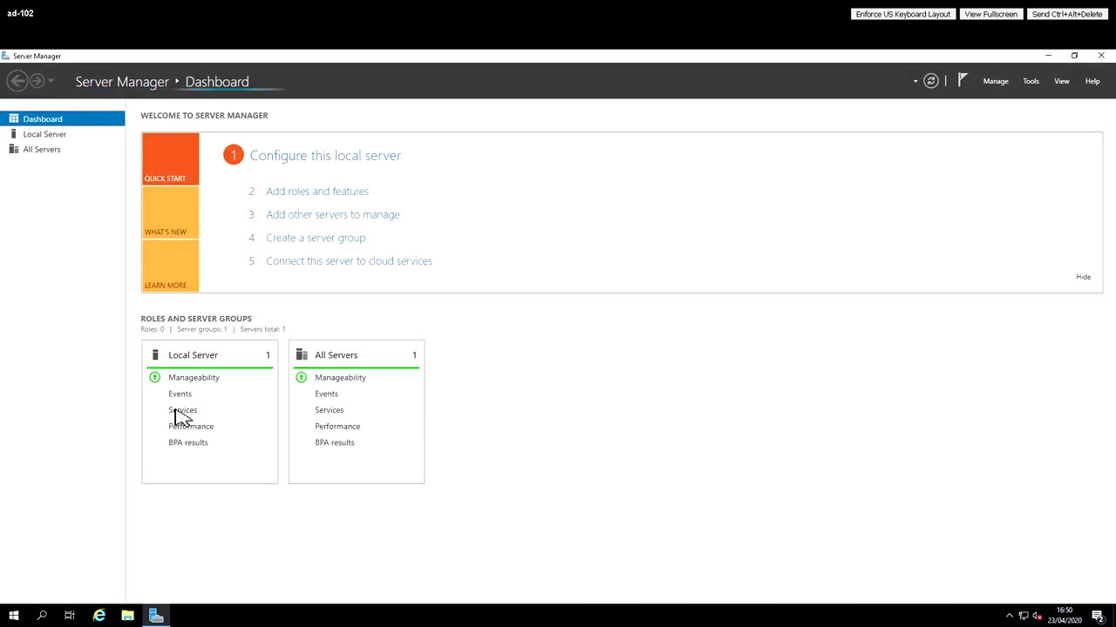
# - In Server Manager, open Local Server and its activedirectory.local Domain link
pyautogui.click(48, 140)
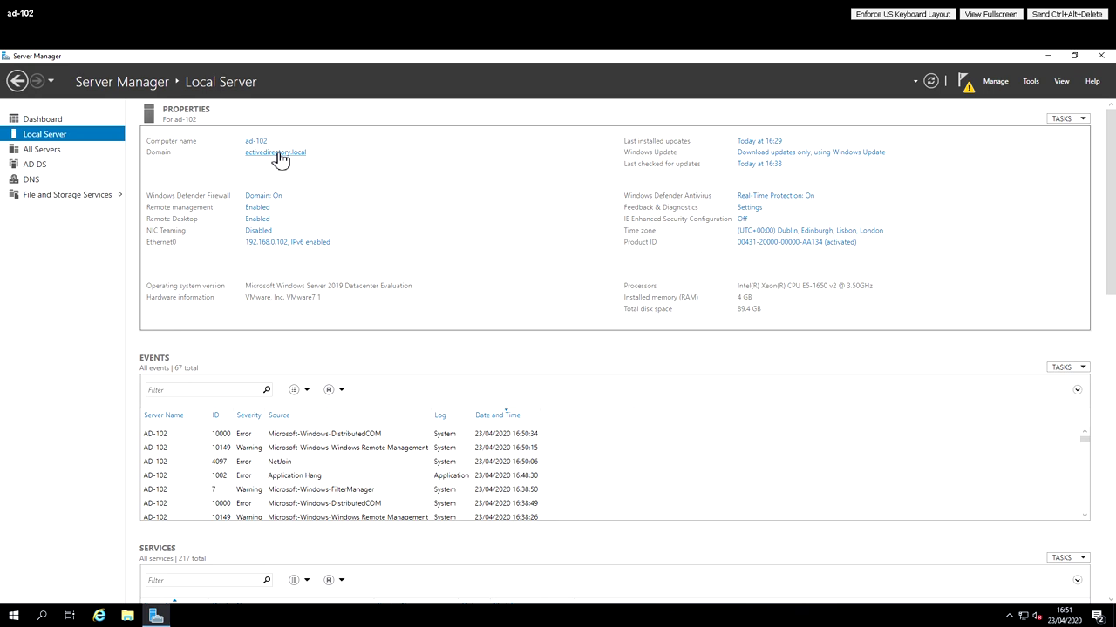
pyautogui.click(279, 155)
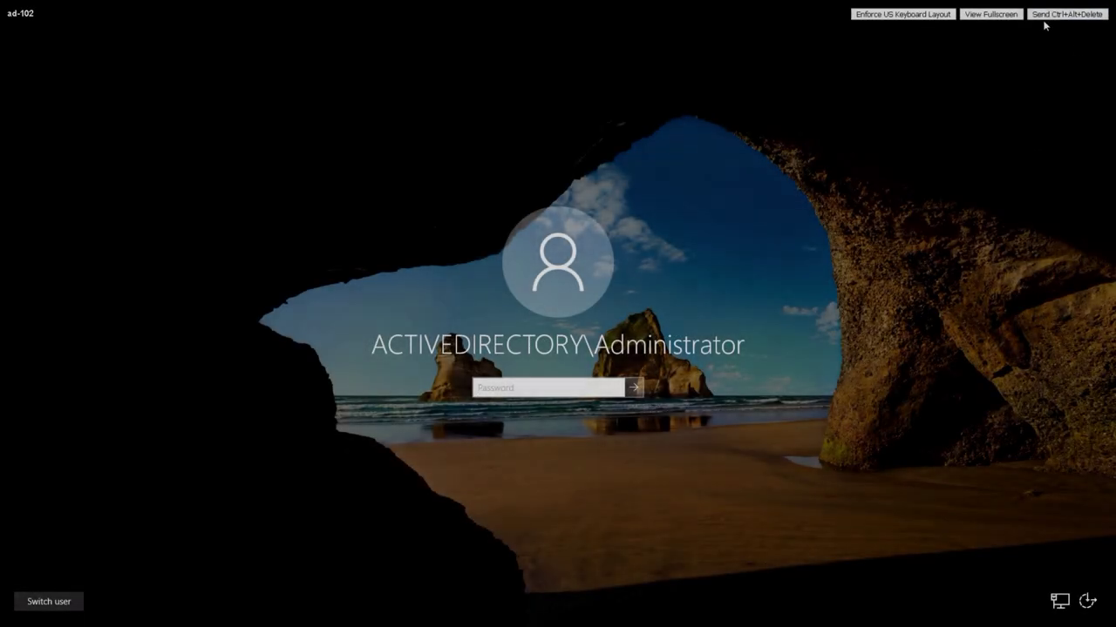
# - Sign in as ACTIVEDIRECTORY\Administrator using the domain account password
pyautogui.click(1067, 14)
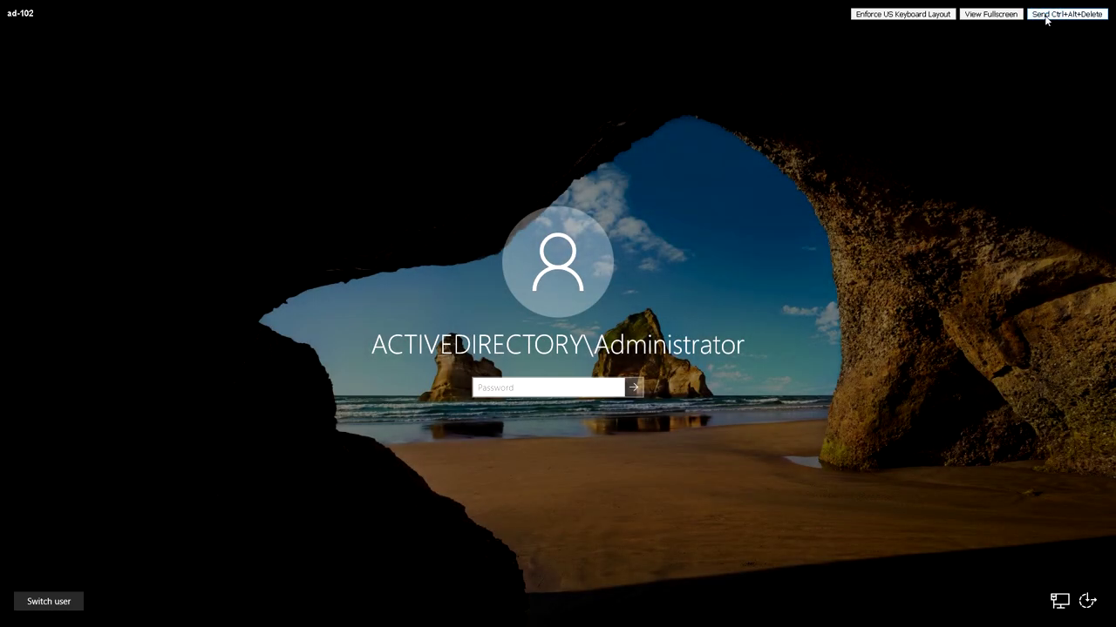
pyautogui.click(556, 388)
pyautogui.write('•')
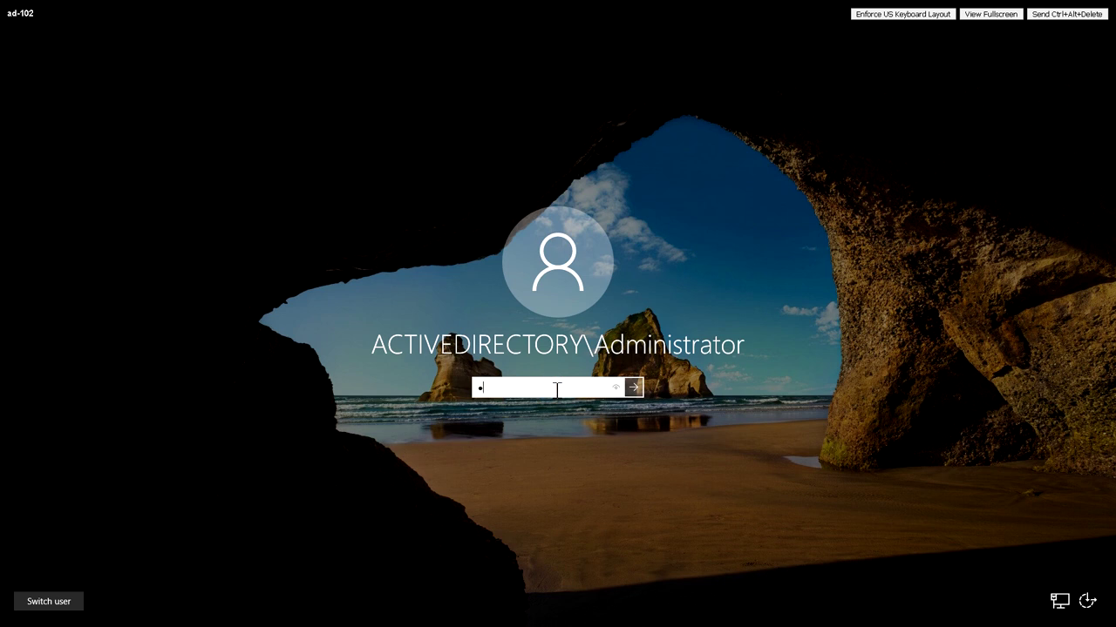
pyautogui.write('****')
pyautogui.press('Return')
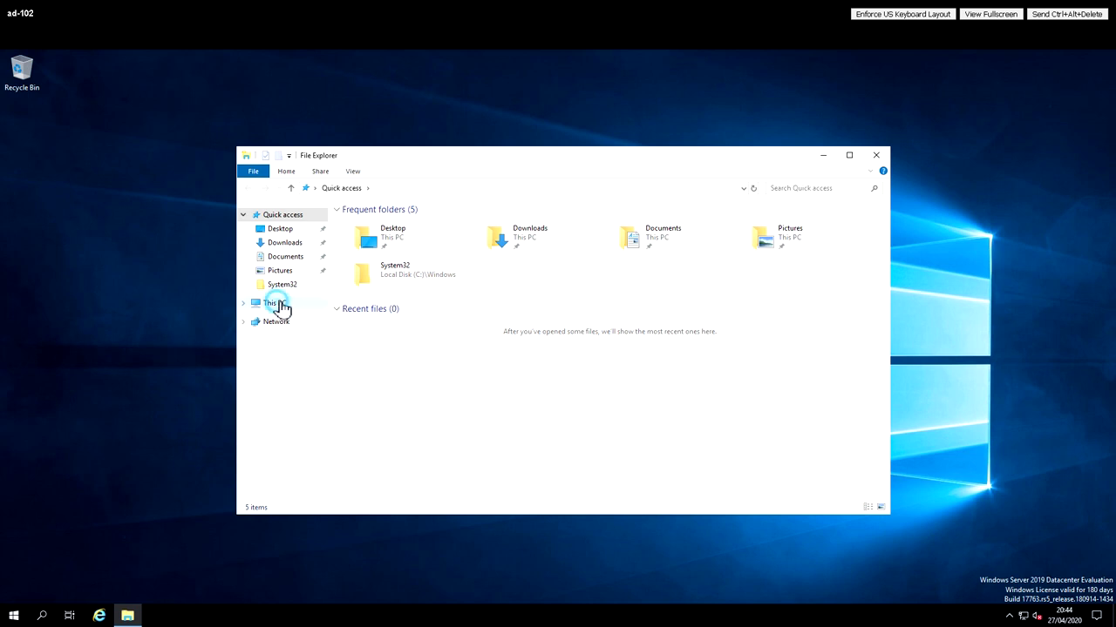
# - Browse to C:\Users via This PC to show the Administrator.ACTIVEDIRECTORY, Administrator and Public folders
pyautogui.click(274, 302)
pyautogui.doubleClick(407, 351)
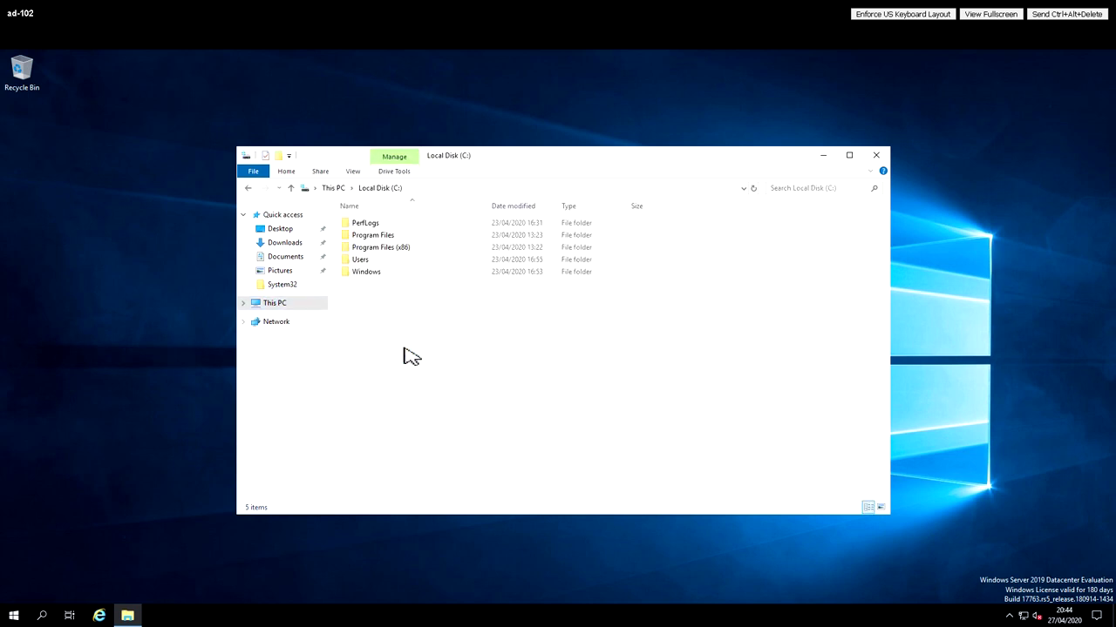
pyautogui.doubleClick(367, 264)
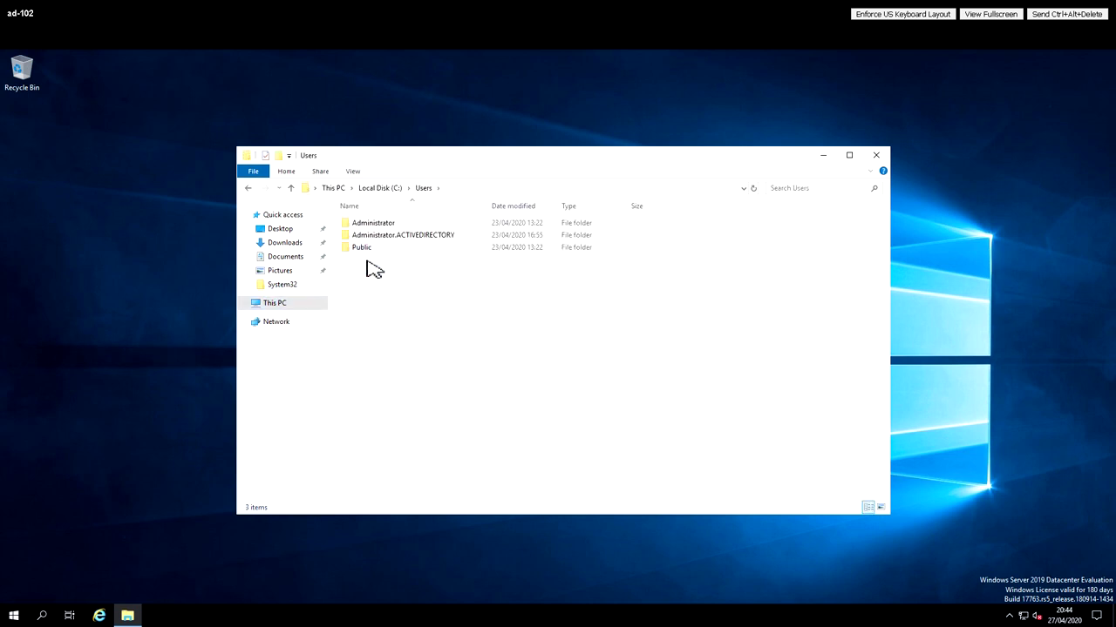